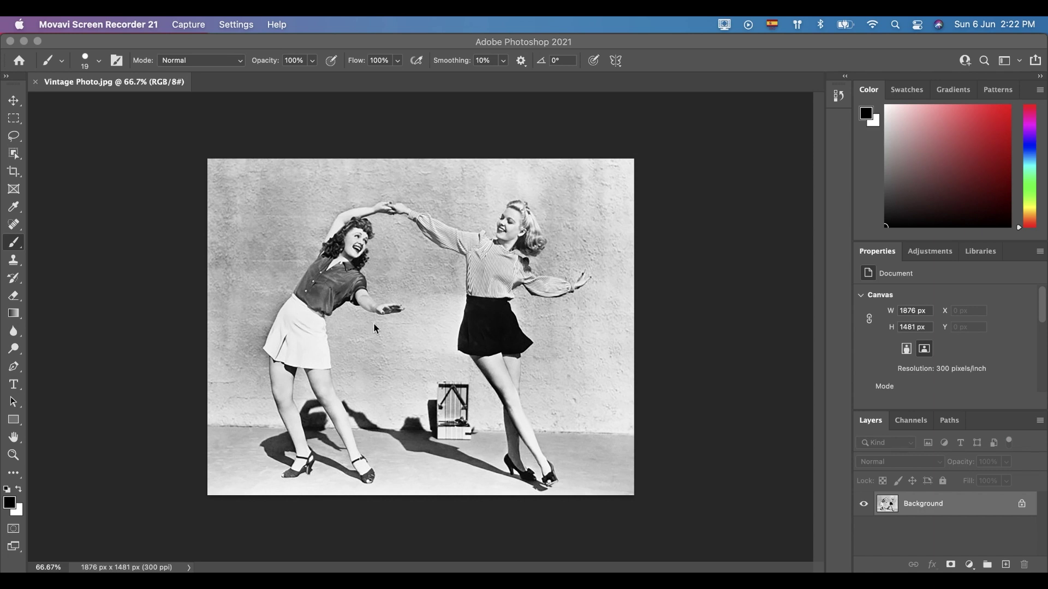
Check the vintage photo's dimensions and resolution in the Image Size dialog
left_click(681, 304)
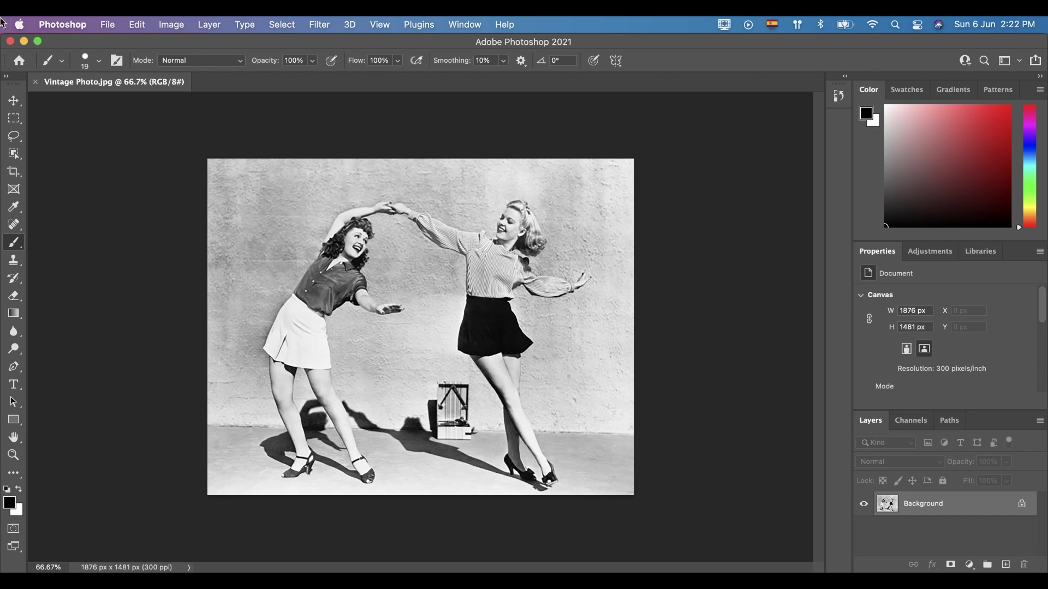
left_click(171, 26)
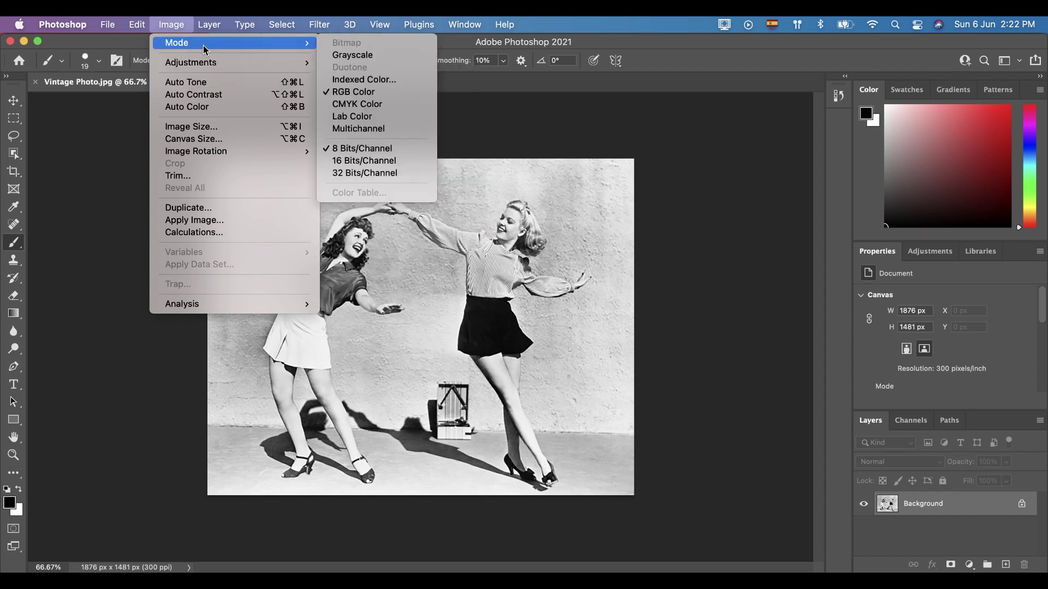
mouse_move(203, 43)
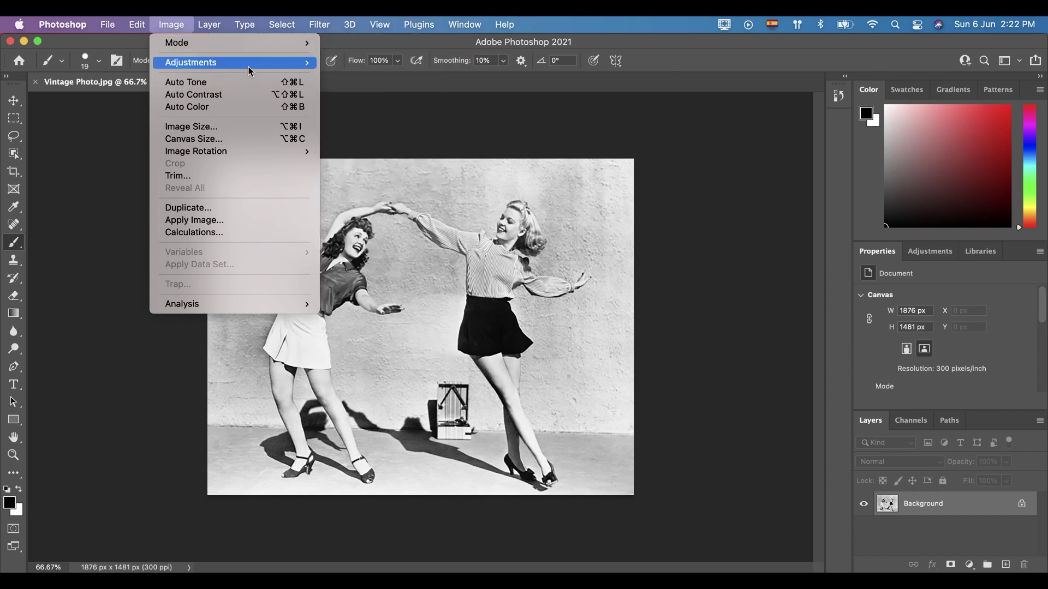
mouse_move(241, 152)
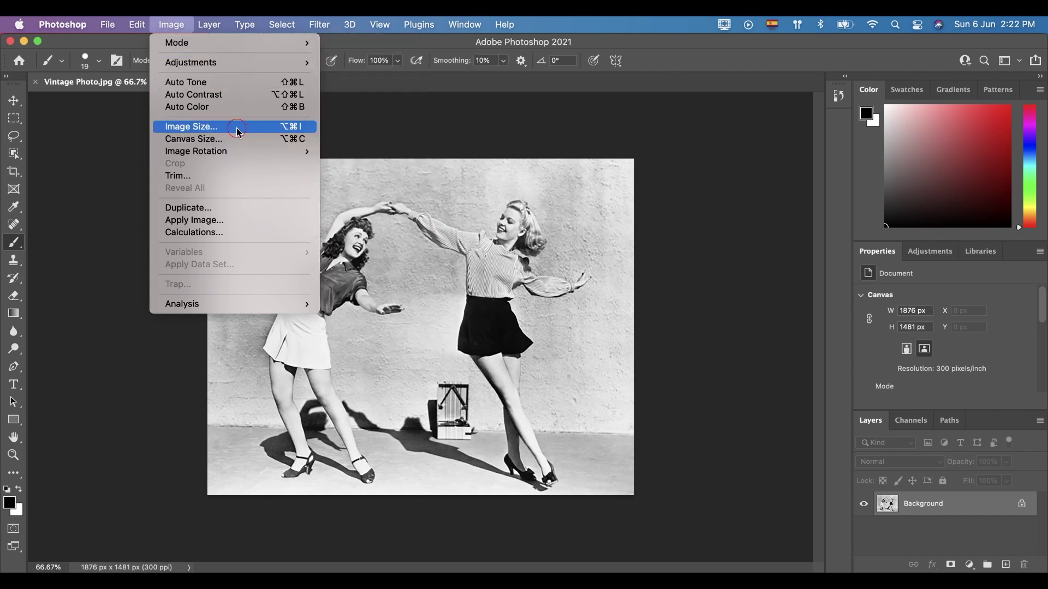
left_click(236, 128)
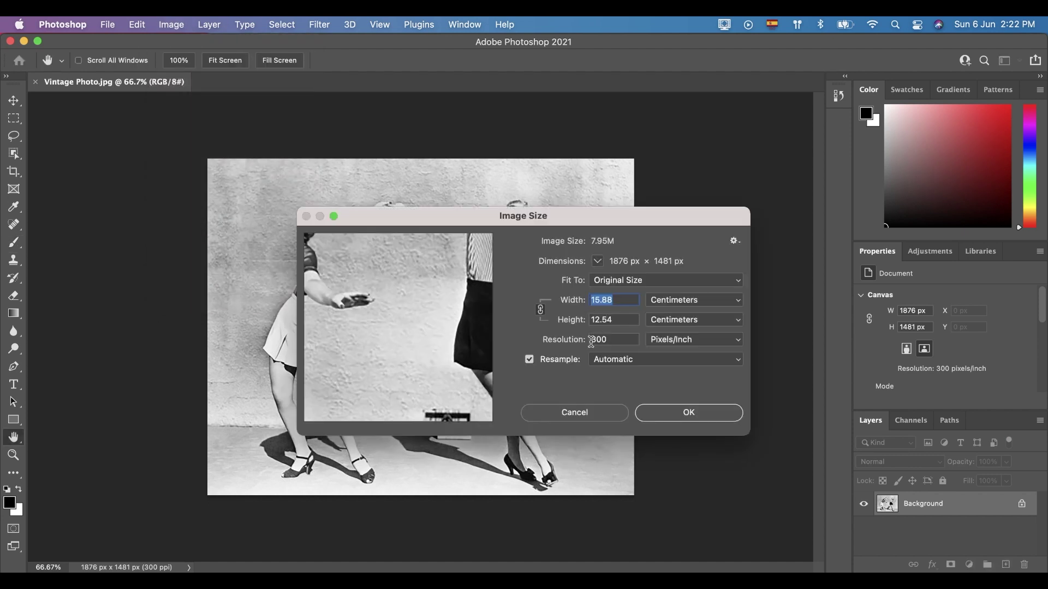
left_click(698, 417)
Colorize the photo with the beta Colorize neural filter, output to a new layer
left_click(319, 25)
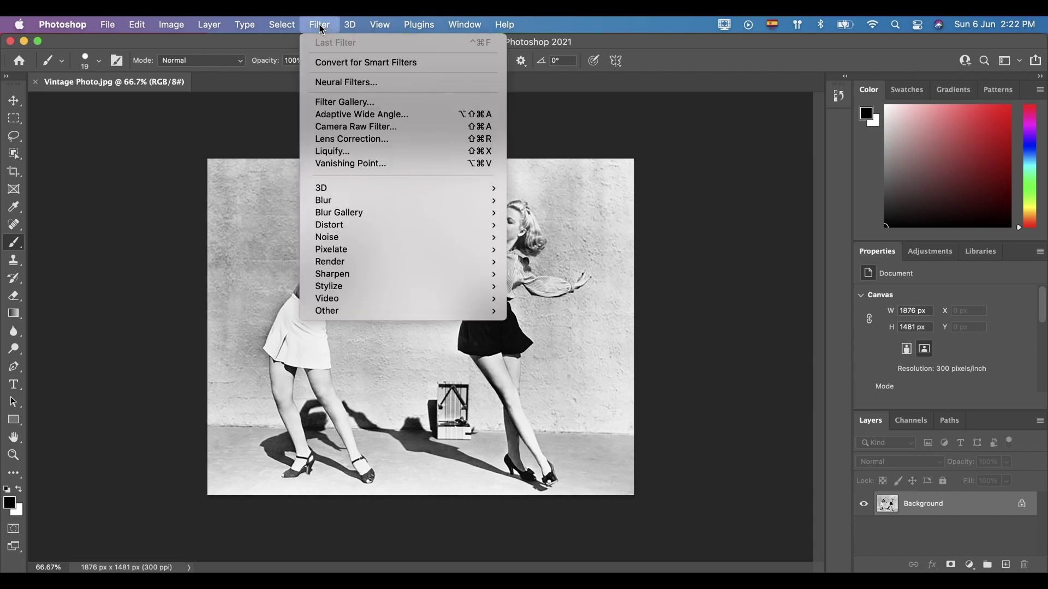
left_click(344, 83)
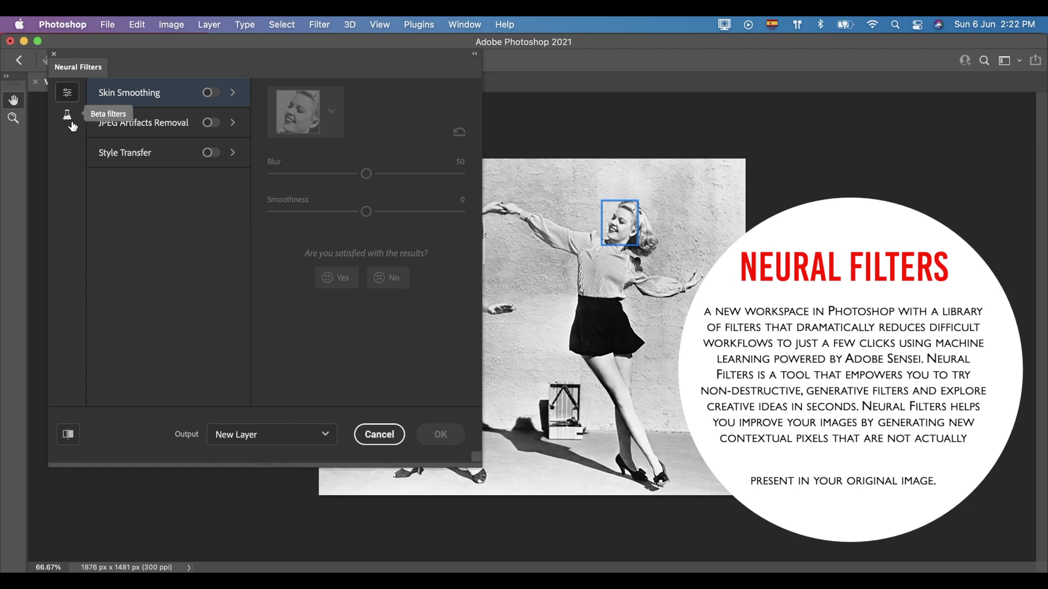
left_click(73, 124)
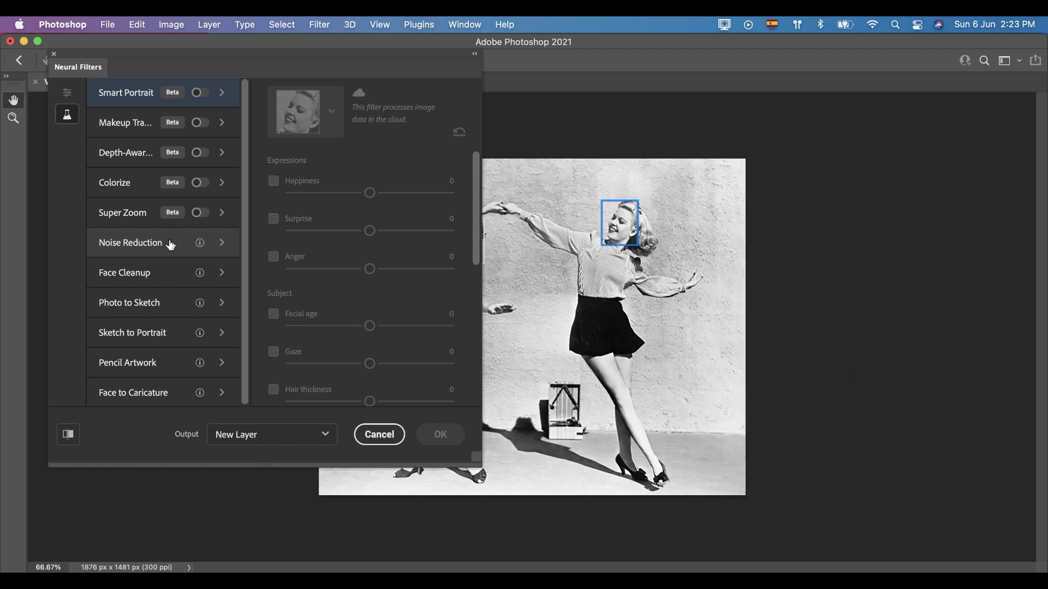
left_click(202, 184)
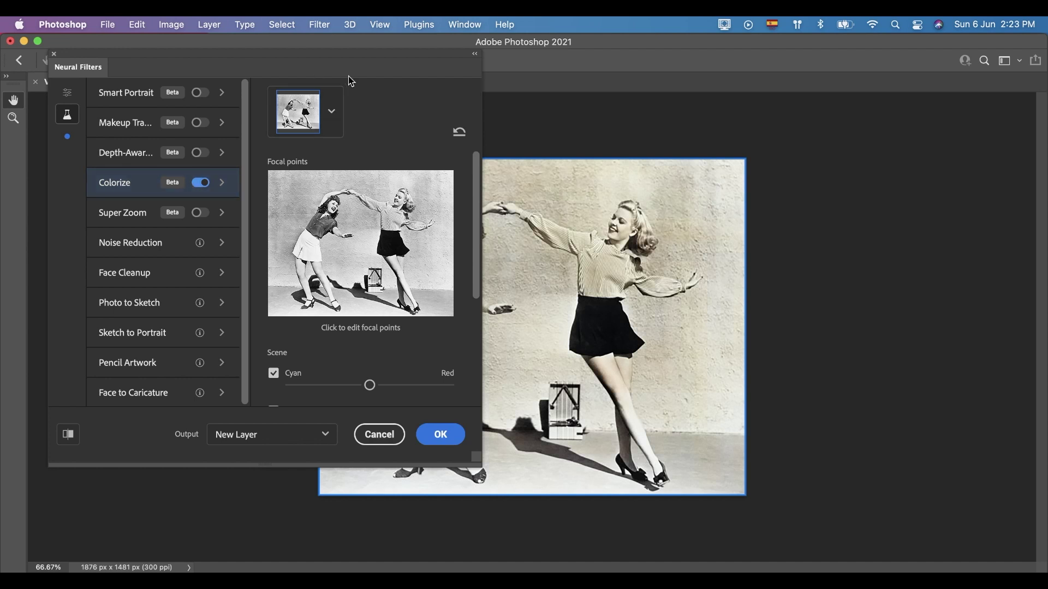
left_click_drag(386, 54, 199, 66)
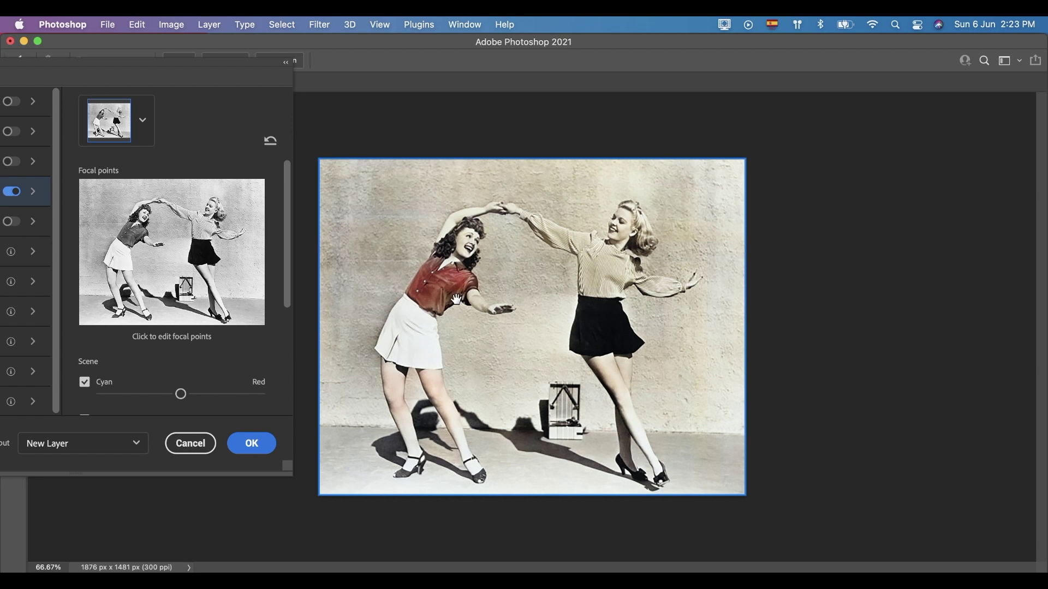
left_click(252, 444)
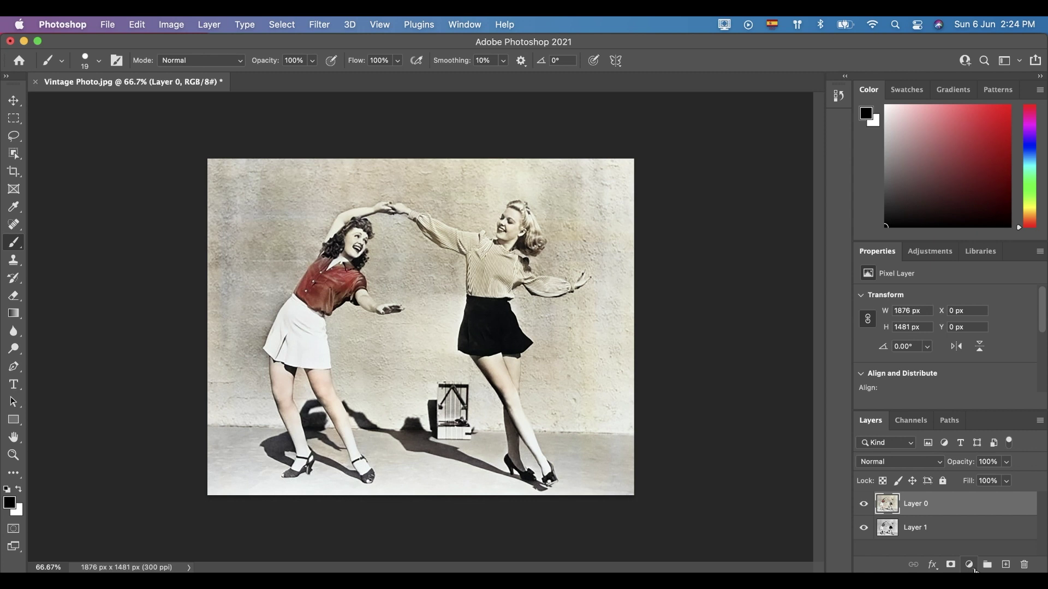
Add a Solid Color fill layer above Layer 0 in bright red fa0202
left_click(970, 567)
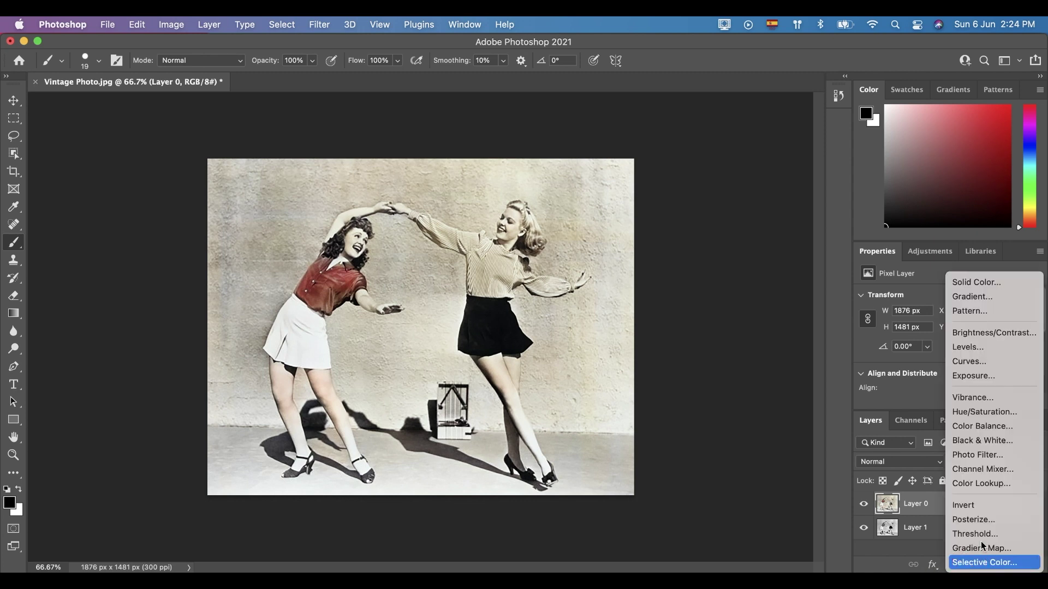
left_click(995, 283)
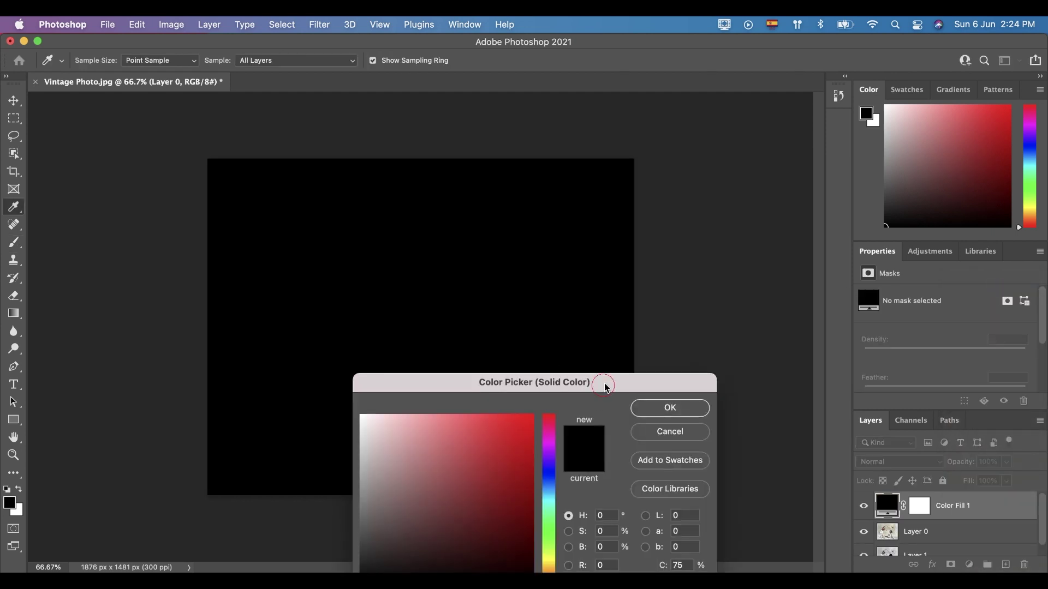
left_click_drag(603, 386, 643, 269)
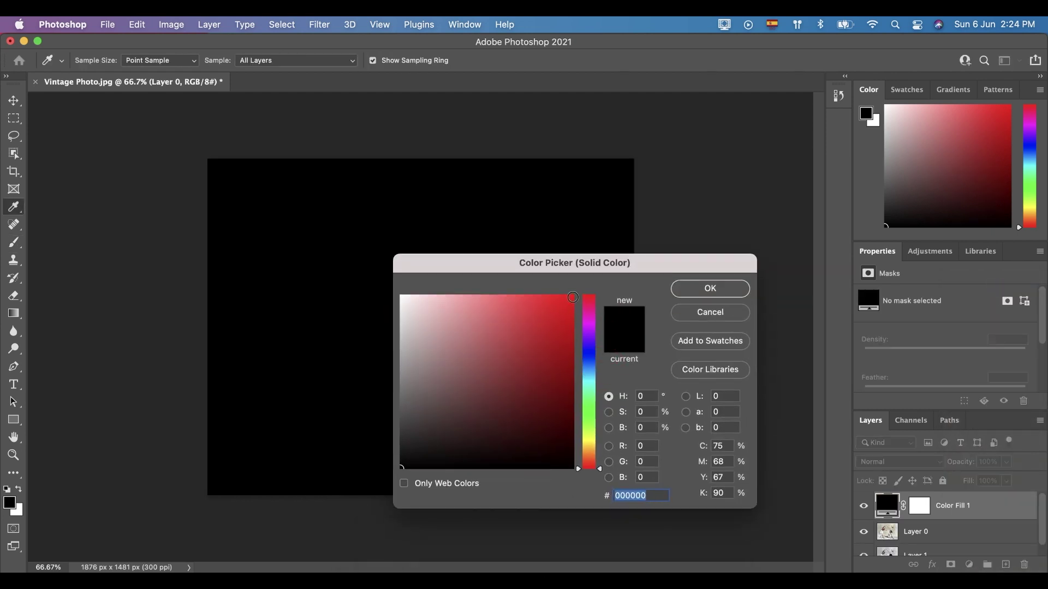
left_click(572, 300)
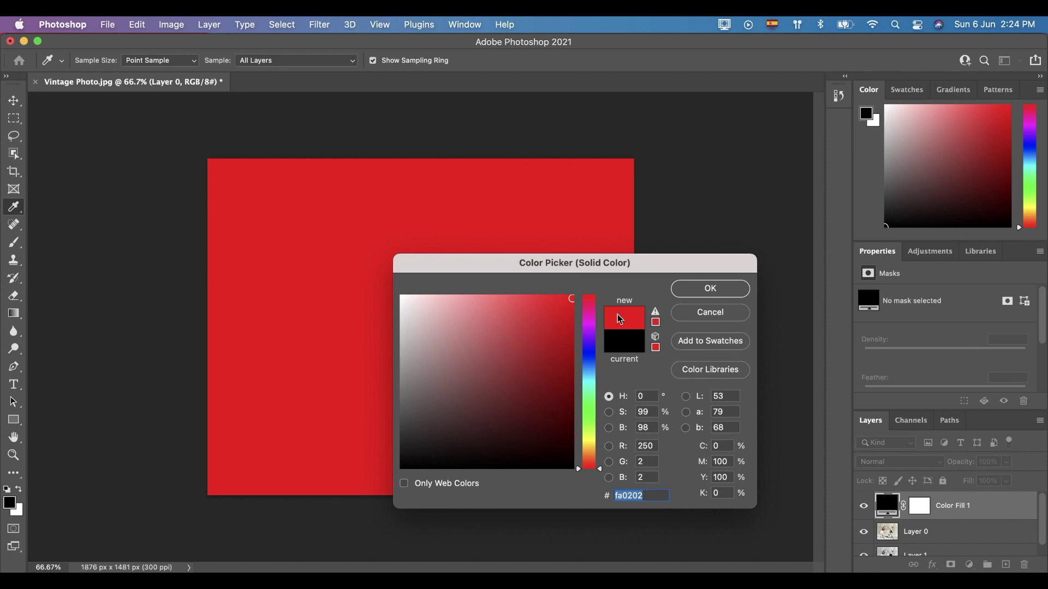
left_click(716, 293)
Rename the red fill layer "Lady 1 Blouse Color"
key("b")
double_click(954, 506)
type("L")
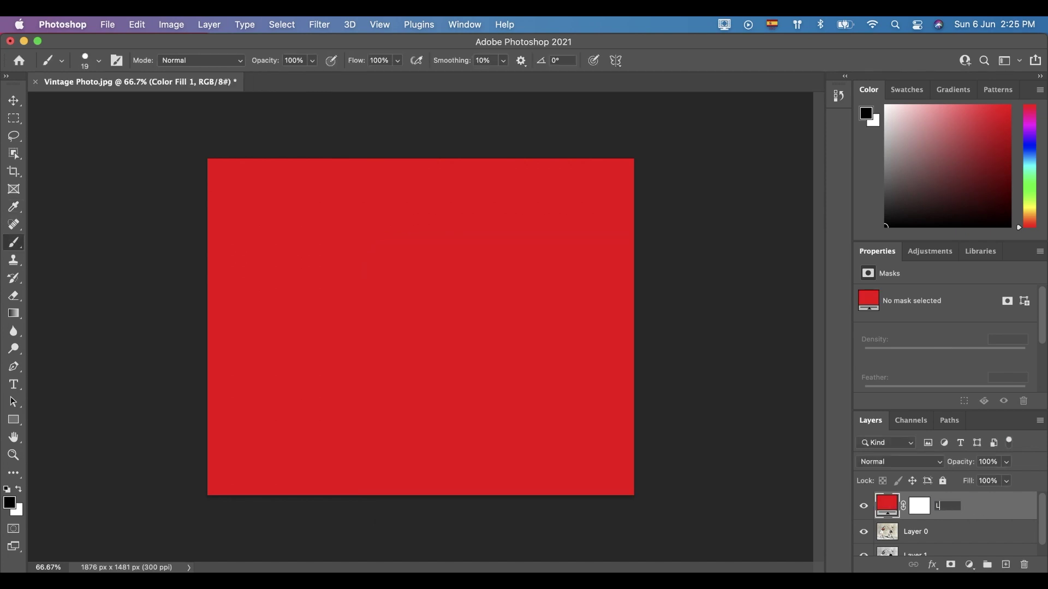
type("ady 1 Blouse Color")
key("Return")
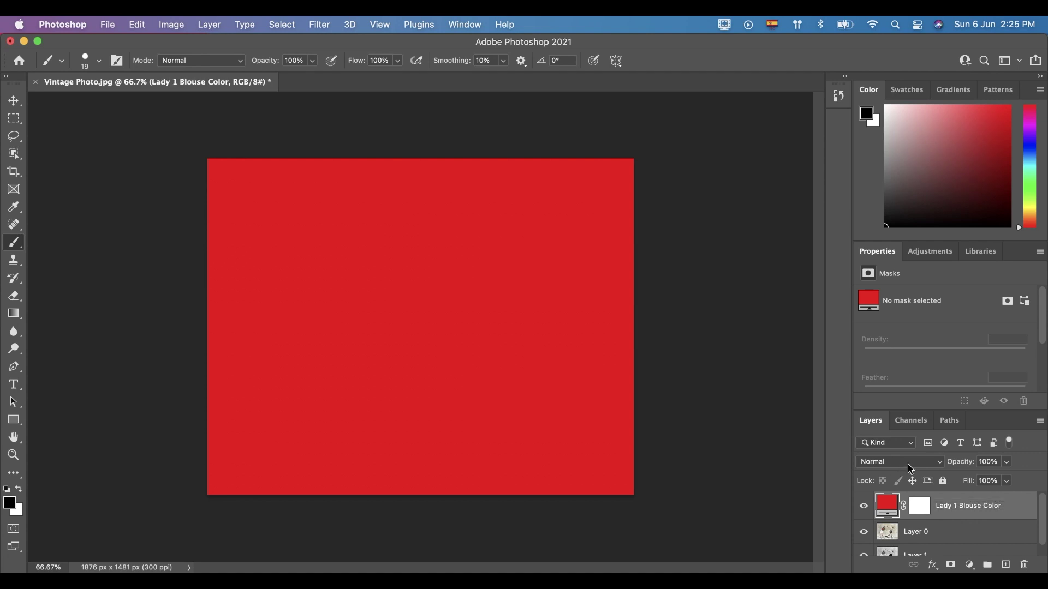
Set the Lady 1 Blouse Color layer's blend mode to Color and invert its layer mask
left_click(908, 464)
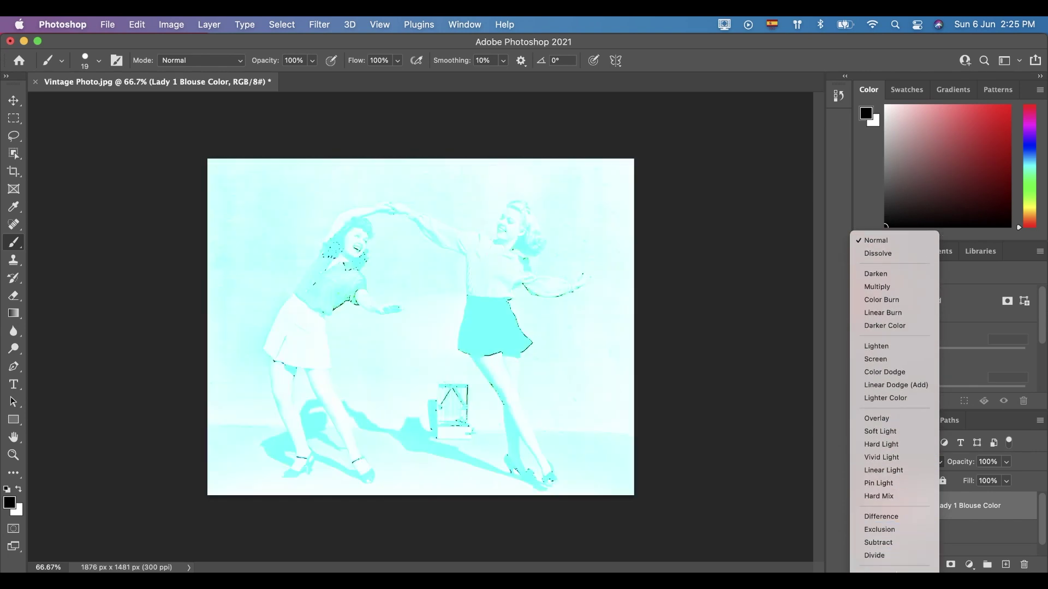
left_click(879, 567)
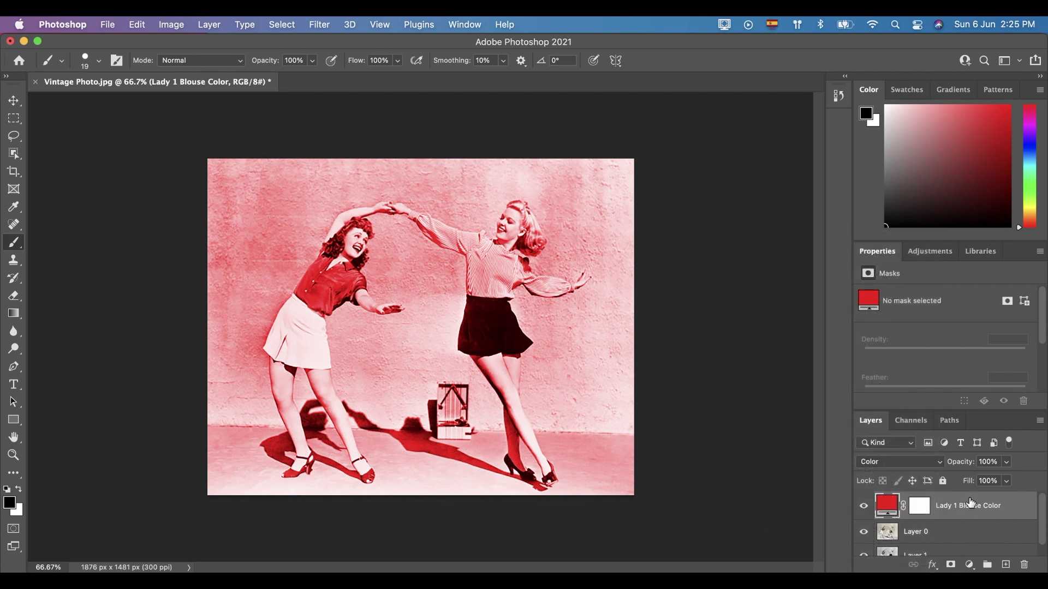
left_click(922, 512)
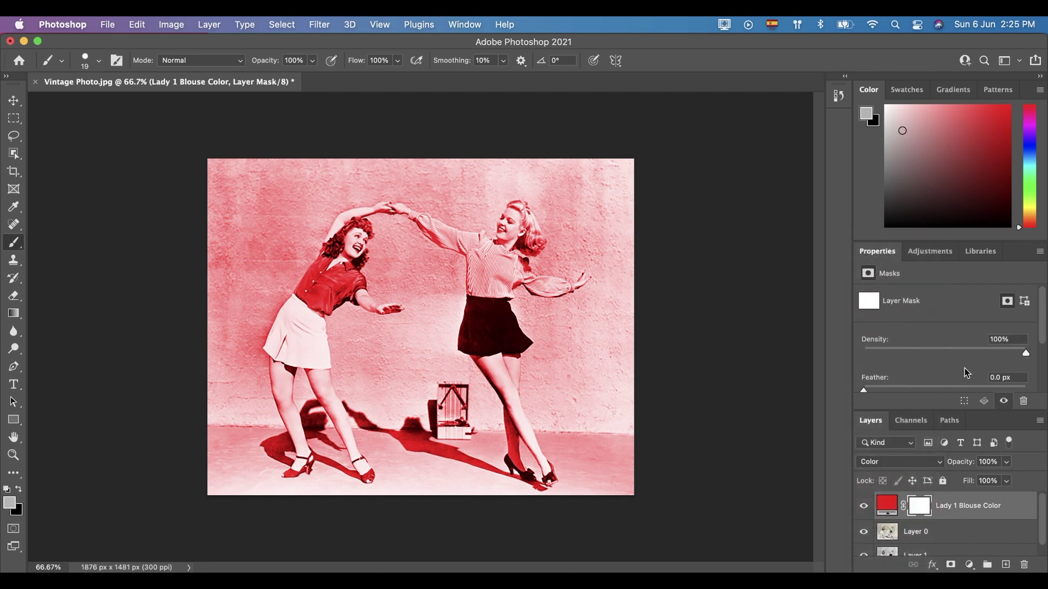
scroll(967, 374, "down", 1)
scroll(971, 377, "down", 2)
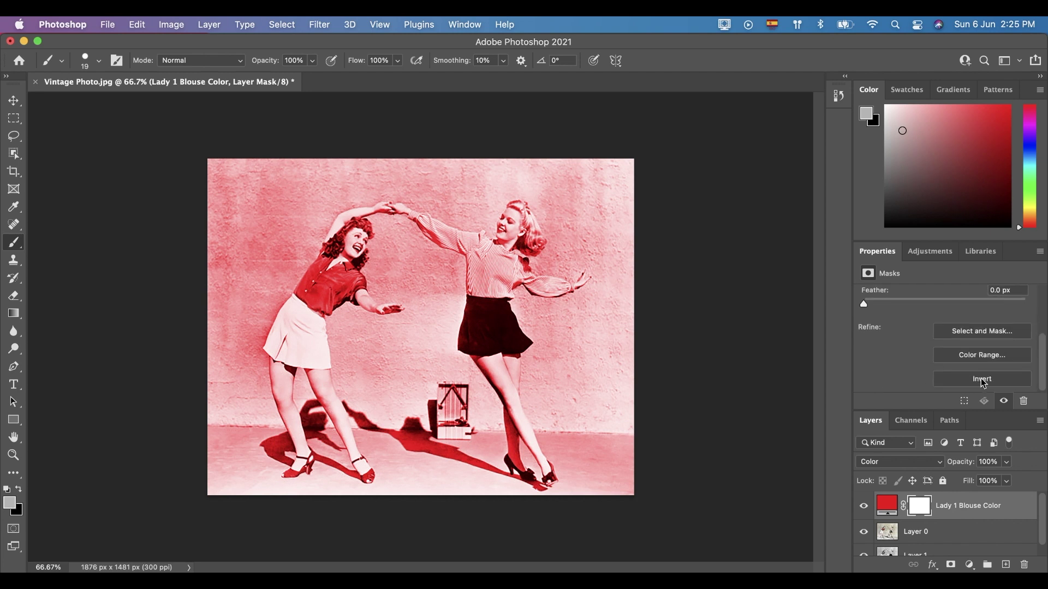
left_click(980, 378)
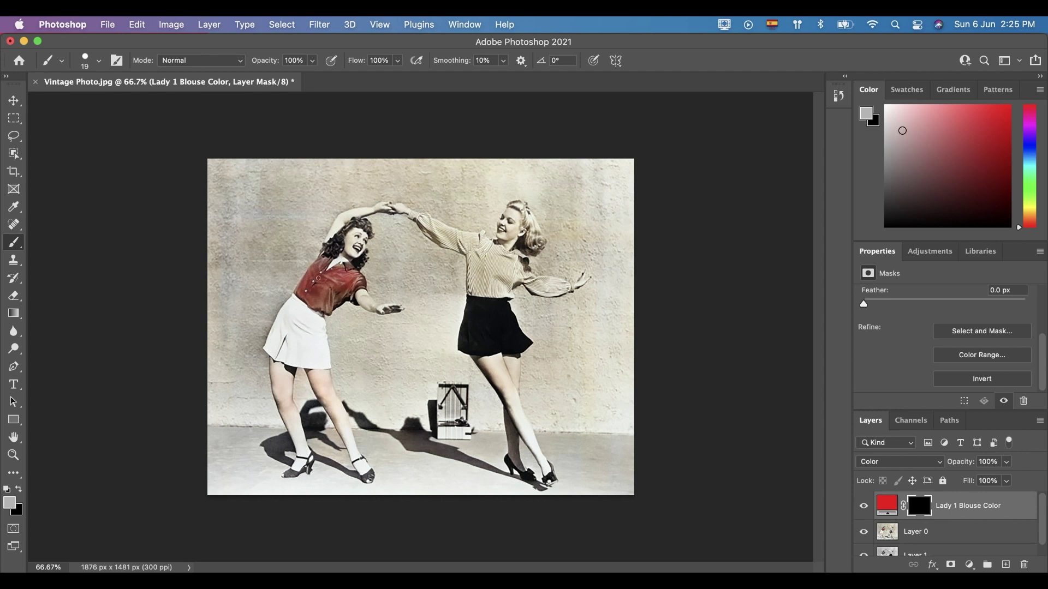
Paint over the first lady's blouse on the inverted mask with the Brush tool to reveal the red
scroll(314, 267, "up", 5)
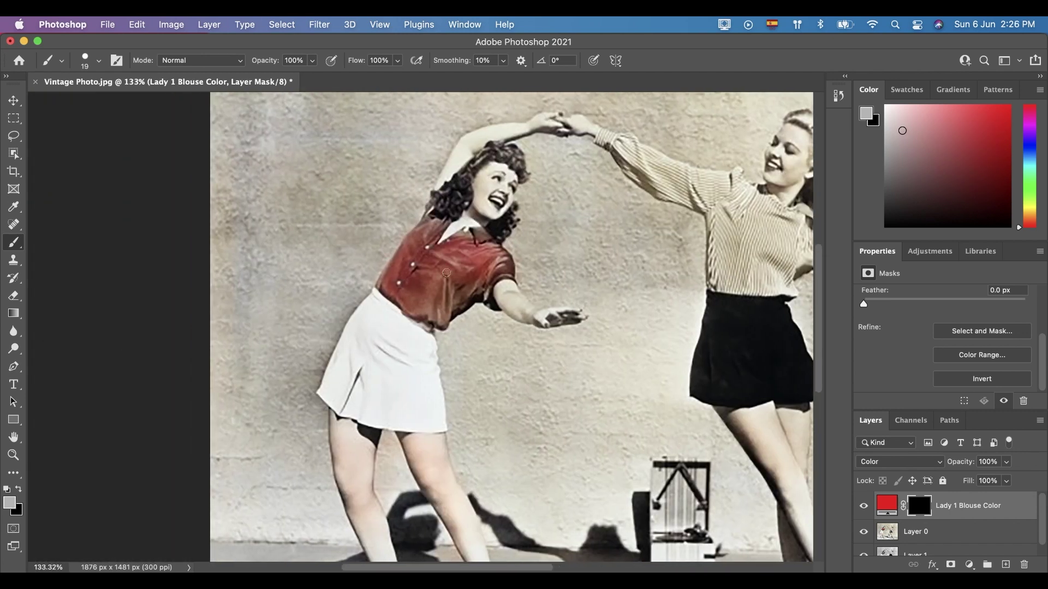
scroll(413, 268, "up", 4)
scroll(413, 268, "up", 2)
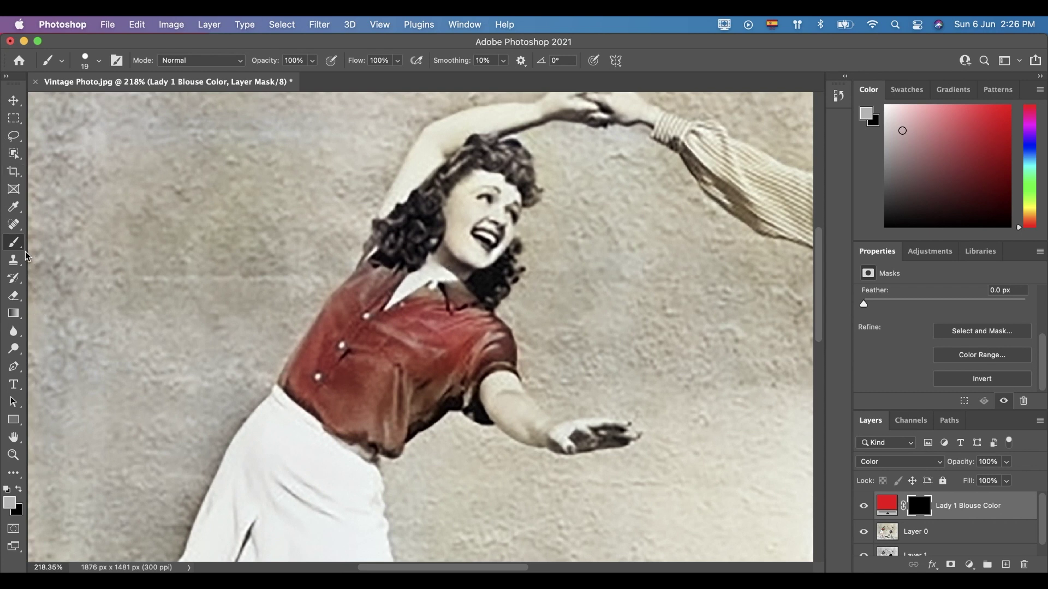
right_click(14, 242)
left_click(80, 243)
left_click(99, 60)
left_click_drag(85, 104, 90, 105)
mouse_move(428, 344)
left_mouse_down()
mouse_move(464, 308)
mouse_move(422, 280)
mouse_move(345, 345)
mouse_move(394, 344)
left_mouse_up()
scroll(421, 280, "down", 2)
scroll(423, 266, "up", 2)
Reduce the brush size to 14 px, and to 6 px for the finer edges around the blouse's collar and sleeves
left_click(99, 60)
left_click_drag(87, 105, 83, 105)
key("Return")
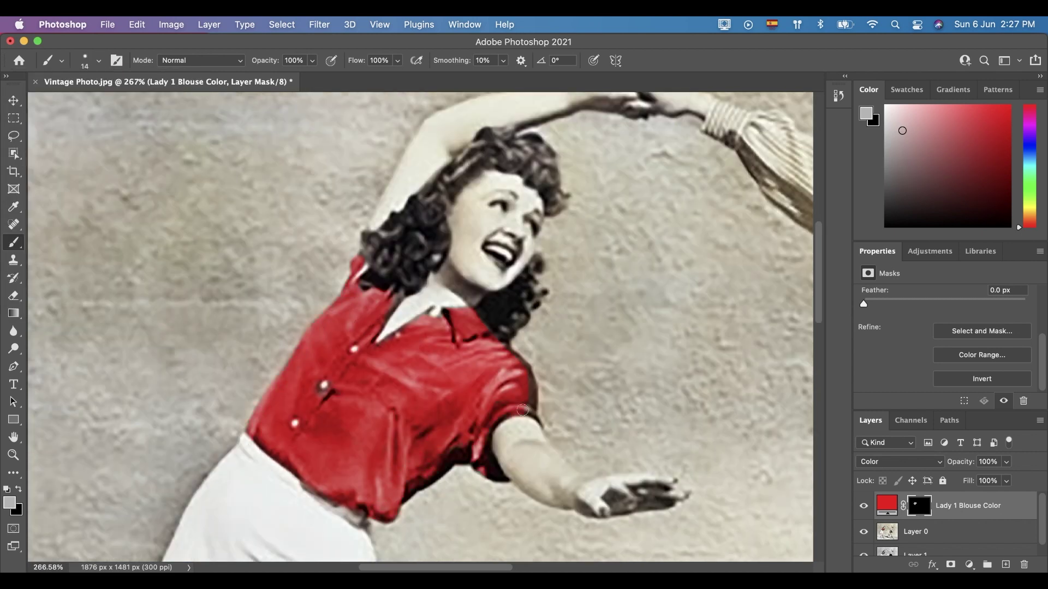
scroll(421, 327, "up", 2)
left_click(99, 60)
left_click_drag(82, 104, 80, 104)
key("Return")
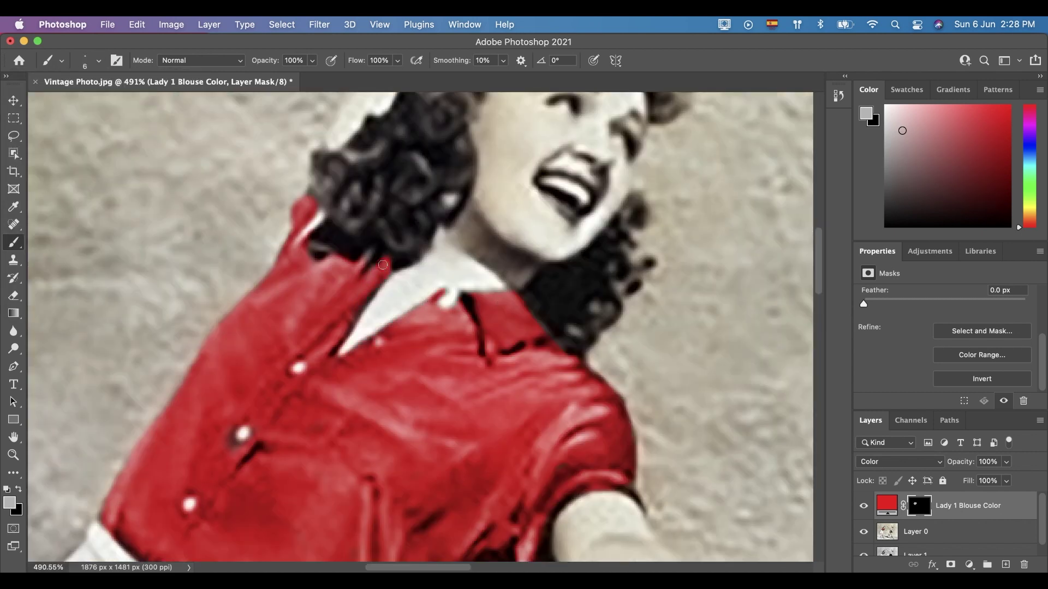
Open the Lady 1 Blouse Color layer's fill color for editing
scroll(281, 445, "down", 5)
double_click(887, 506)
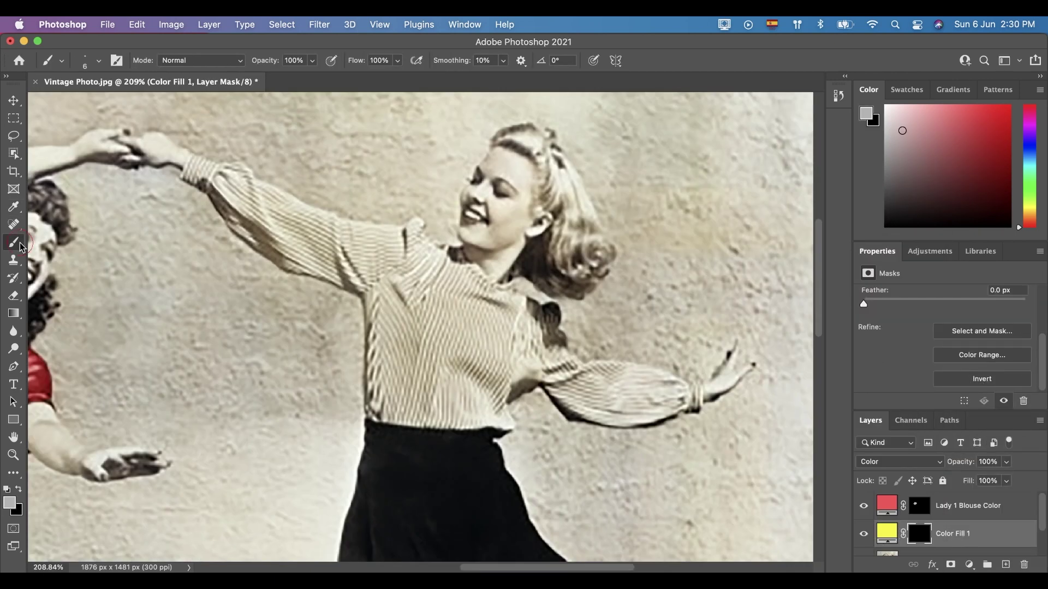
Paint the second lady's blouse on the yellow fill layer's mask, covering its edges, sleeves and body
left_click_drag(446, 247, 415, 220)
mouse_move(554, 304)
left_mouse_down()
mouse_move(565, 337)
mouse_move(618, 364)
mouse_move(703, 392)
left_mouse_up()
left_click_drag(512, 393, 514, 428)
left_click_drag(191, 156, 263, 184)
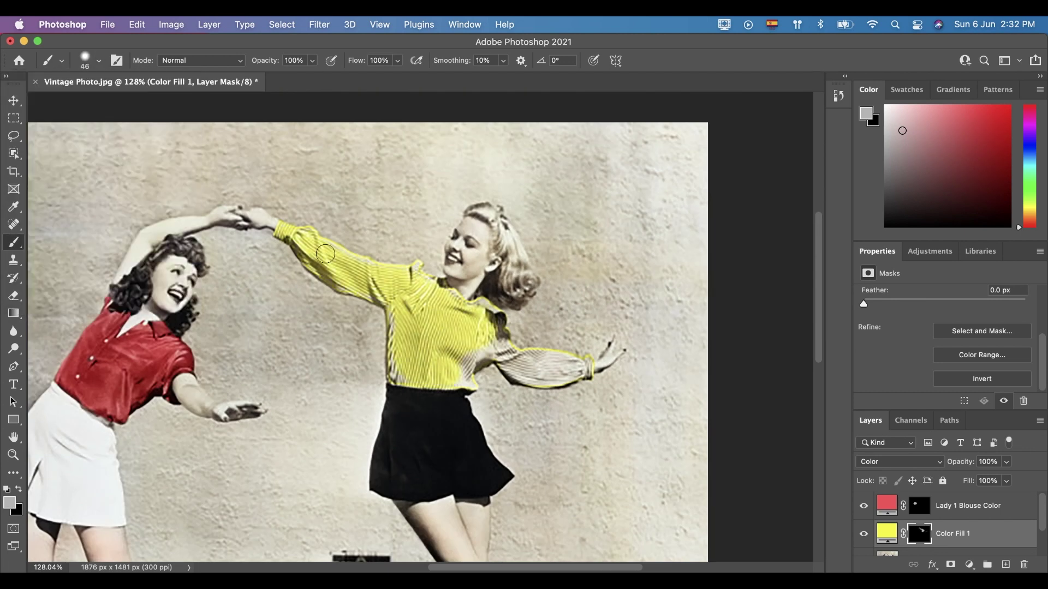
left_click_drag(326, 254, 464, 368)
left_click_drag(465, 368, 579, 367)
key("bracketleft")
key("bracketleft")
key("bracketleft")
Adjust the fill color of the second lady's yellow blouse layer
key("super+0")
double_click(886, 533)
left_click(884, 233)
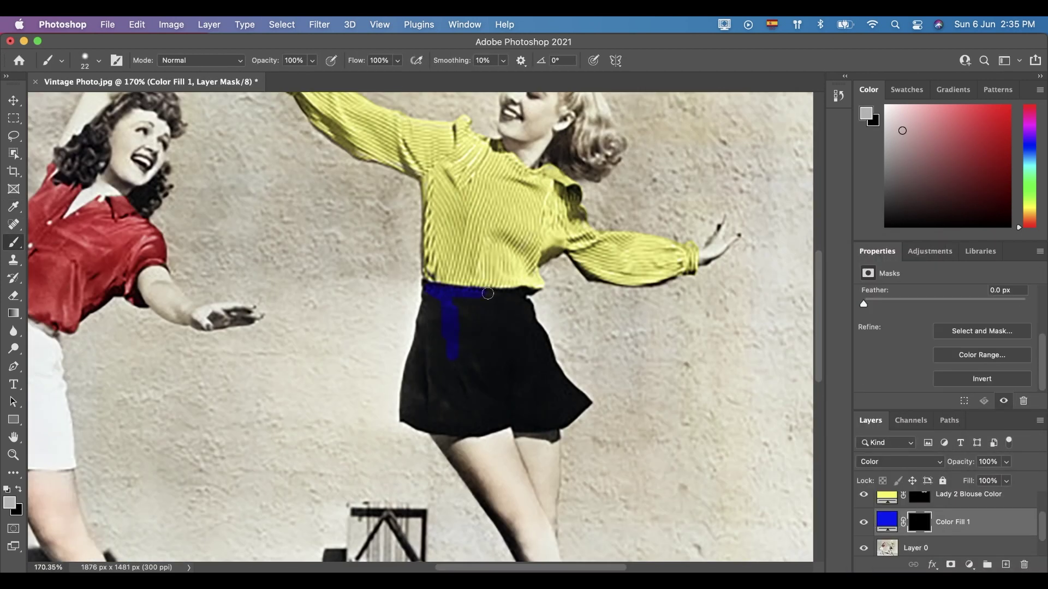
Paint the second lady's skirt on the blue fill layer's mask, using a 17 px brush for the details
mouse_move(422, 318)
left_mouse_down()
mouse_move(515, 423)
mouse_move(526, 310)
mouse_move(586, 403)
left_mouse_up()
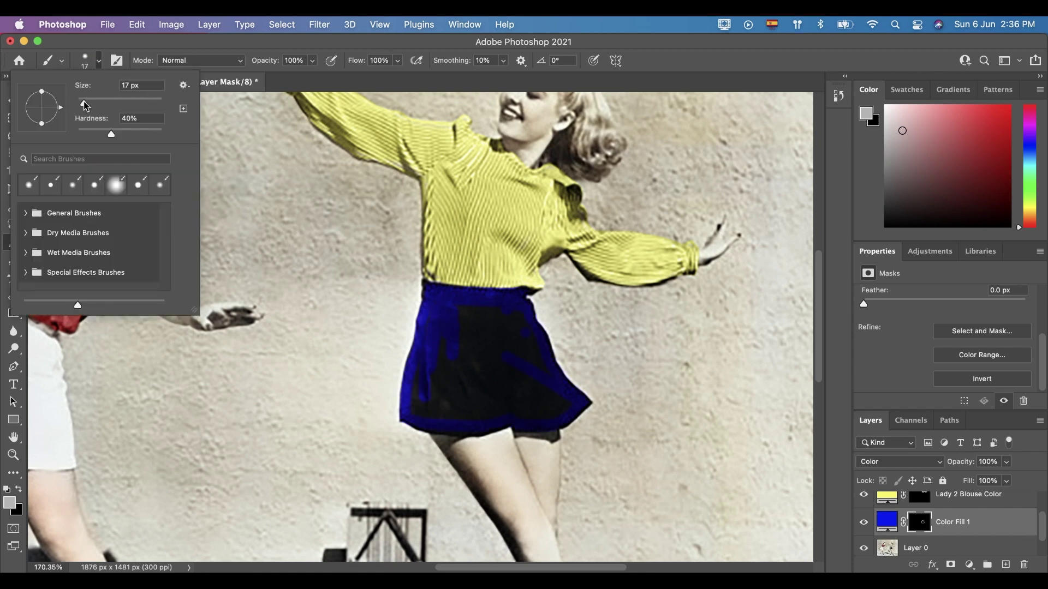
left_click(508, 363)
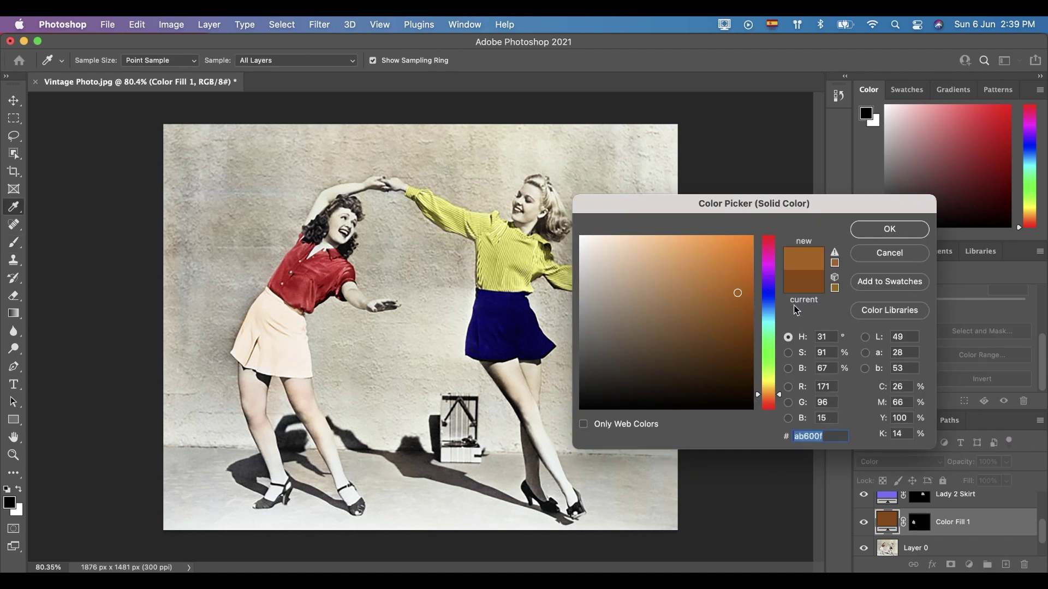
Change the first lady's skirt fill to a darker shade of brown
left_click_drag(737, 292, 741, 357)
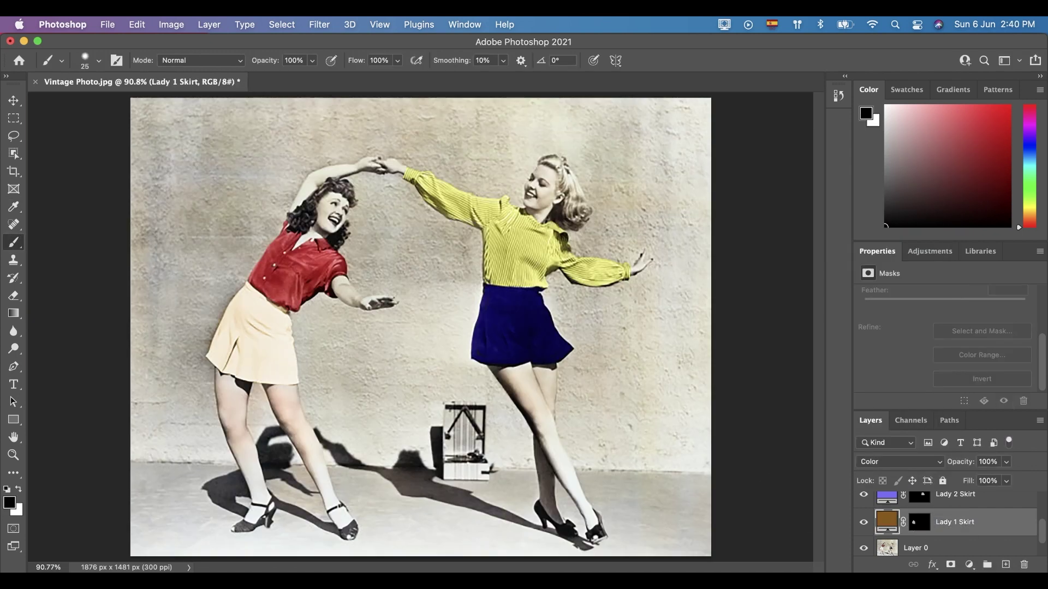
Select Layer 0 and add a Solid Color fill layer above it in a muted reddish brown
left_click(170, 25)
mouse_move(295, 66)
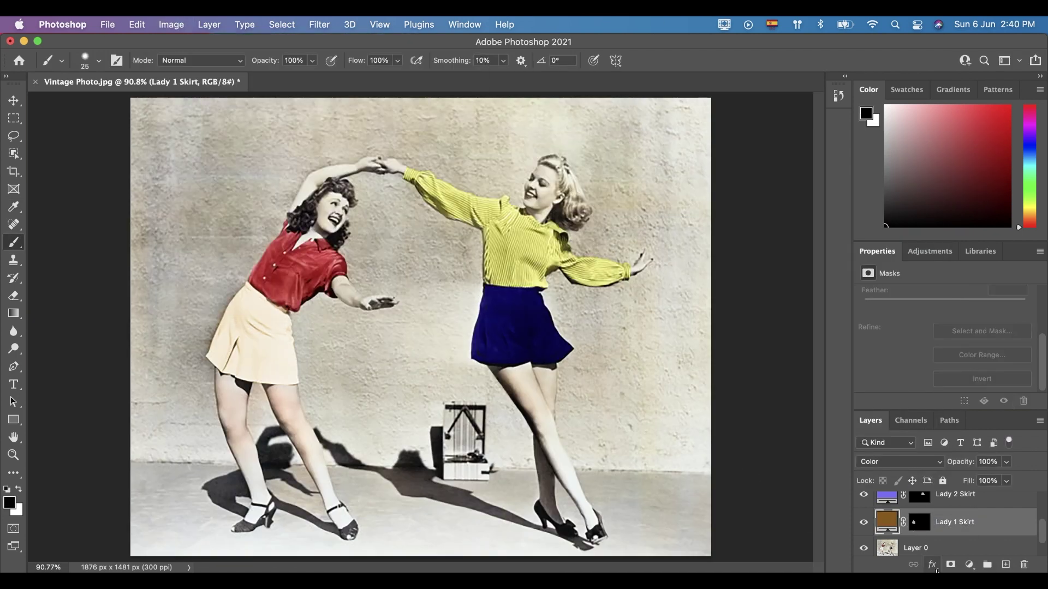
left_click(939, 548)
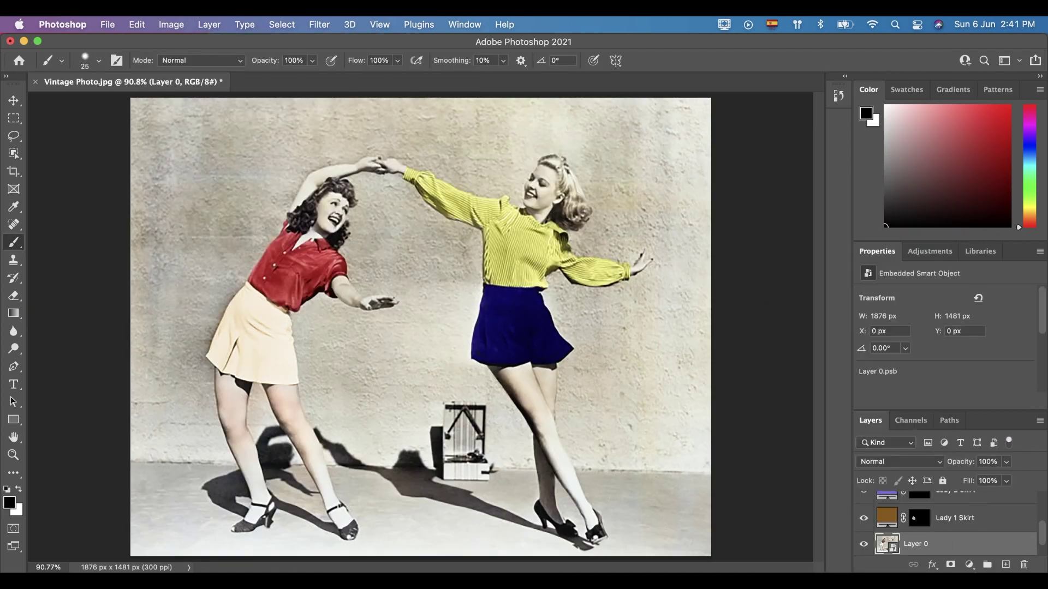
left_click(969, 565)
left_click(963, 279)
left_click(650, 299)
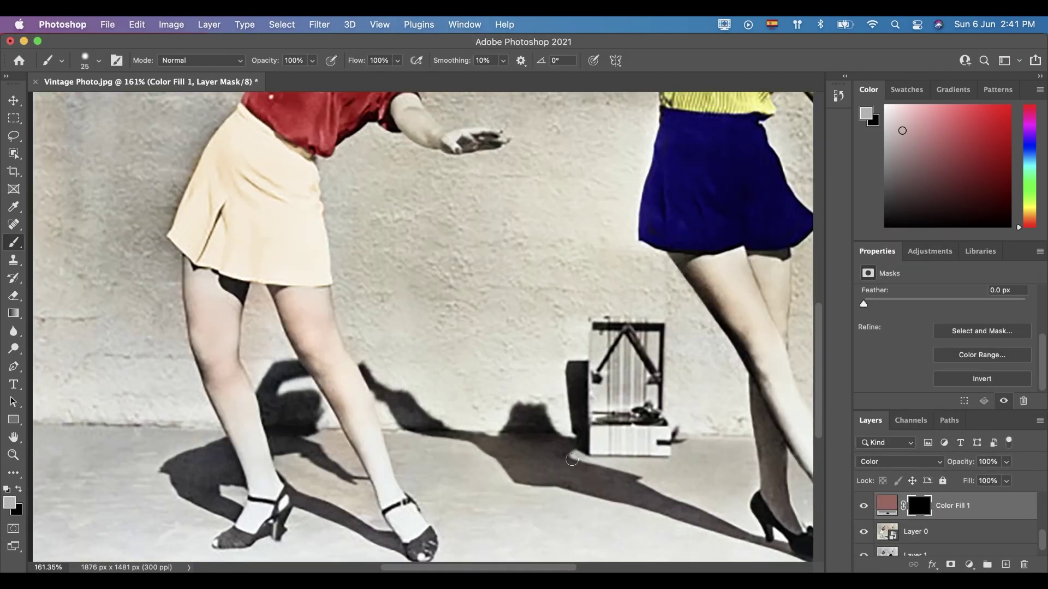